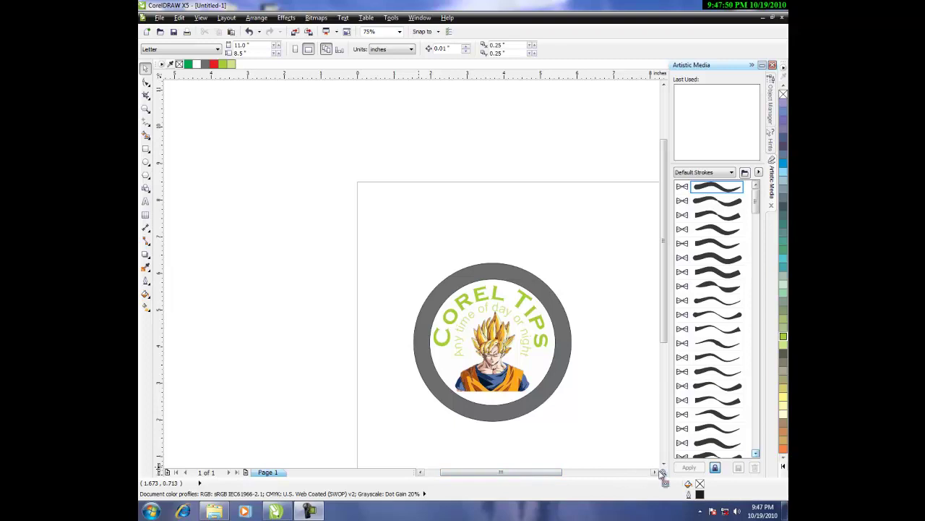
Step: Draw an ellipse about 4.26 by 4.08 inches beside the finished badge and align it roughly level with the badge
{"action": "left_click", "coordinate": [655, 472]}
{"action": "left_click", "coordinate": [655, 472]}
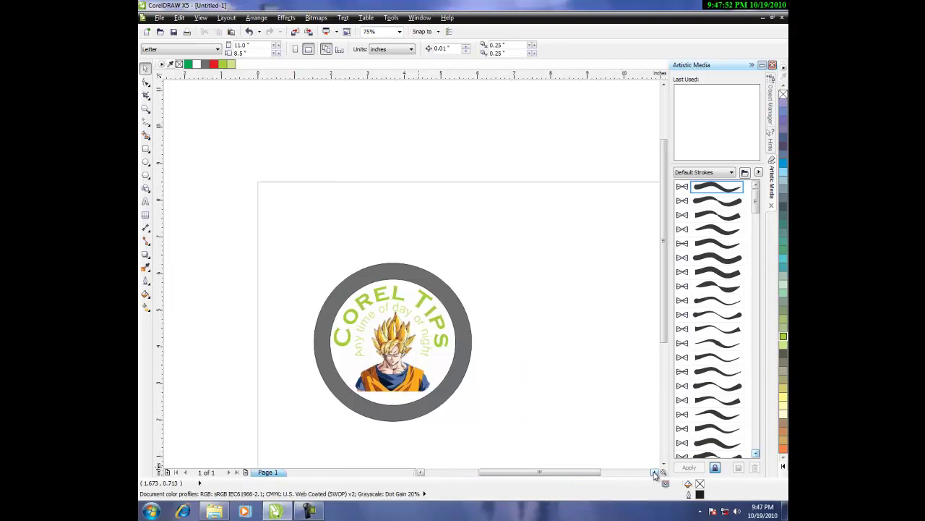
{"action": "left_click", "coordinate": [655, 472]}
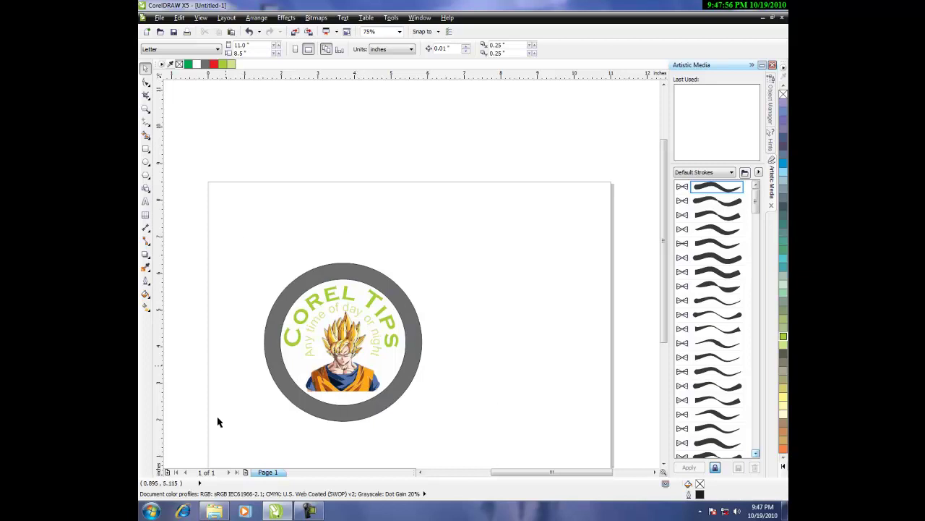
{"action": "left_click", "coordinate": [145, 162]}
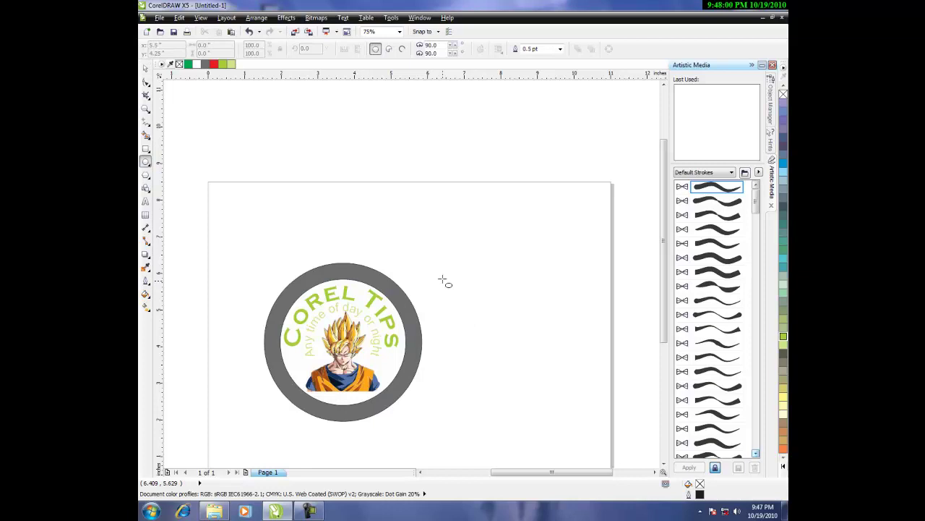
{"action": "left_click_drag", "start_coordinate": [444, 274], "coordinate": [595, 421]}
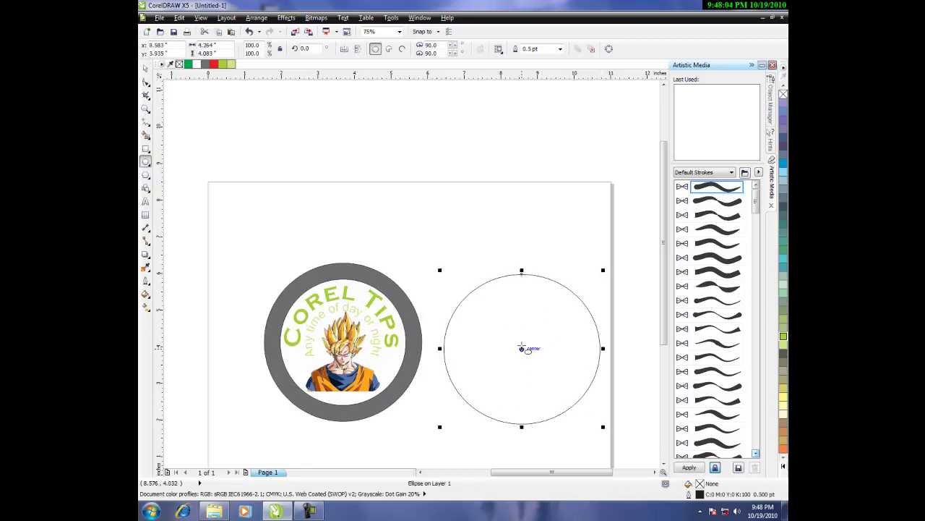
{"action": "left_click_drag", "start_coordinate": [524, 348], "coordinate": [521, 338]}
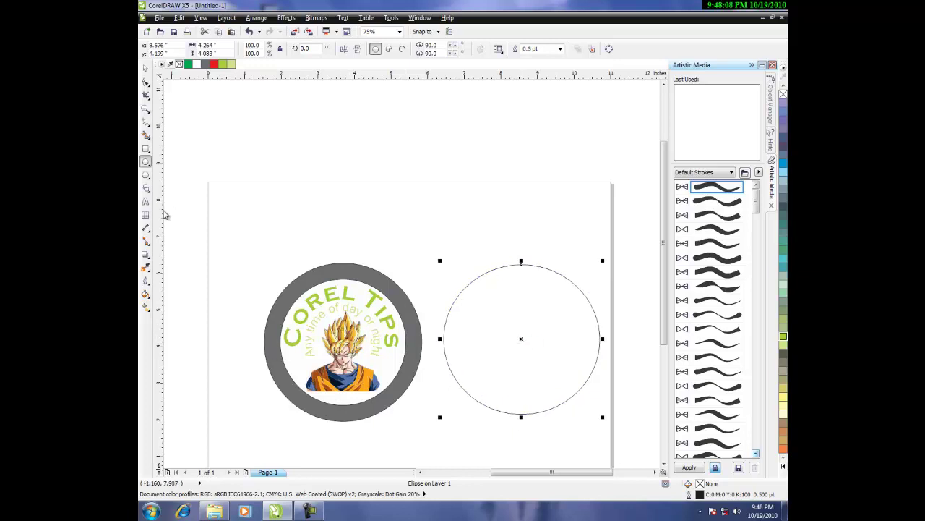
Step: Fill the new ellipse with 60% black gray and deselect it
{"action": "left_click", "coordinate": [783, 87]}
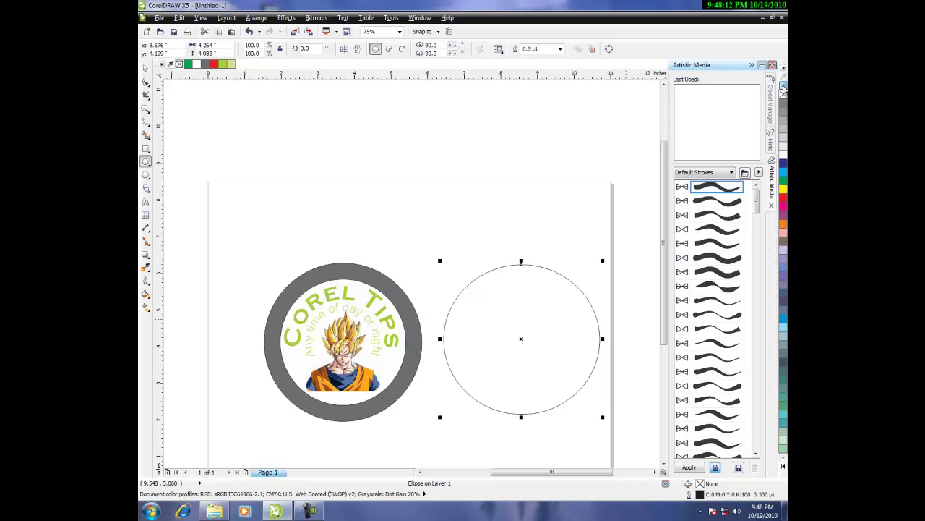
{"action": "left_click", "coordinate": [782, 131]}
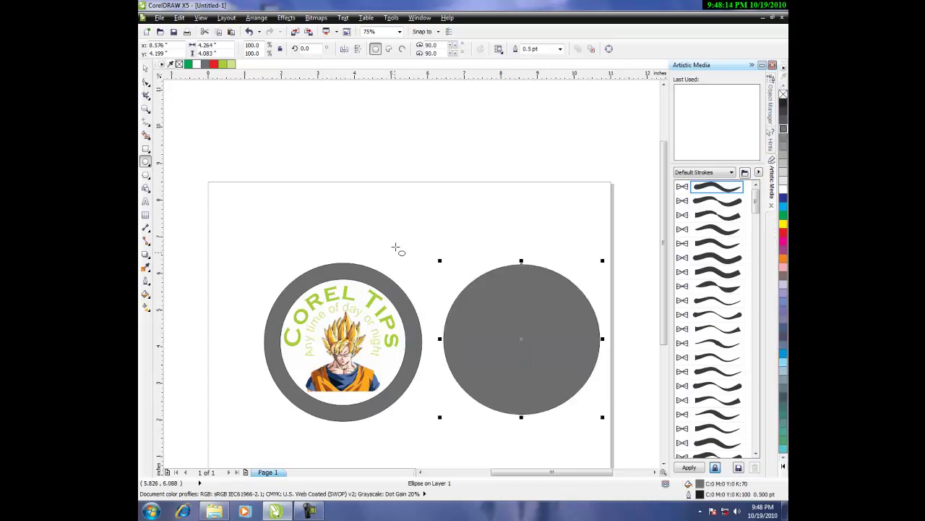
{"action": "left_click", "coordinate": [783, 137]}
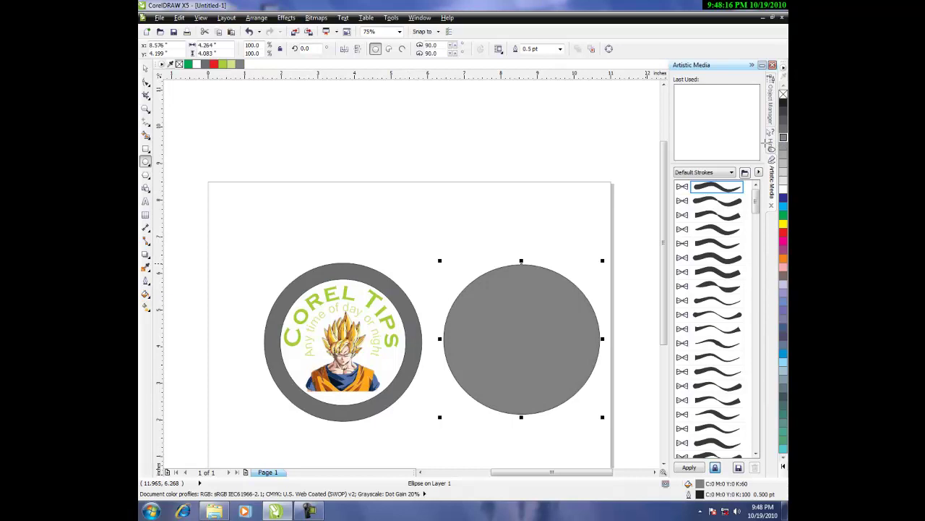
{"action": "left_click", "coordinate": [145, 70]}
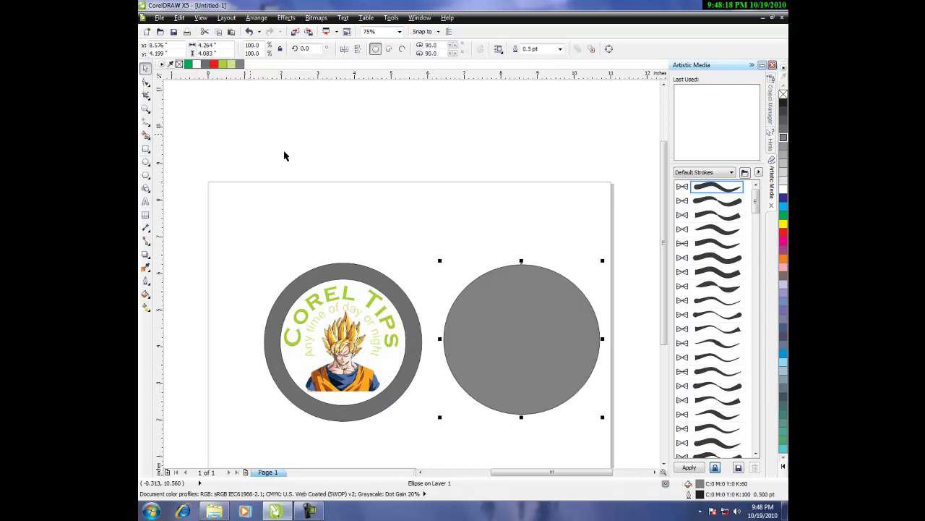
{"action": "left_click", "coordinate": [313, 153]}
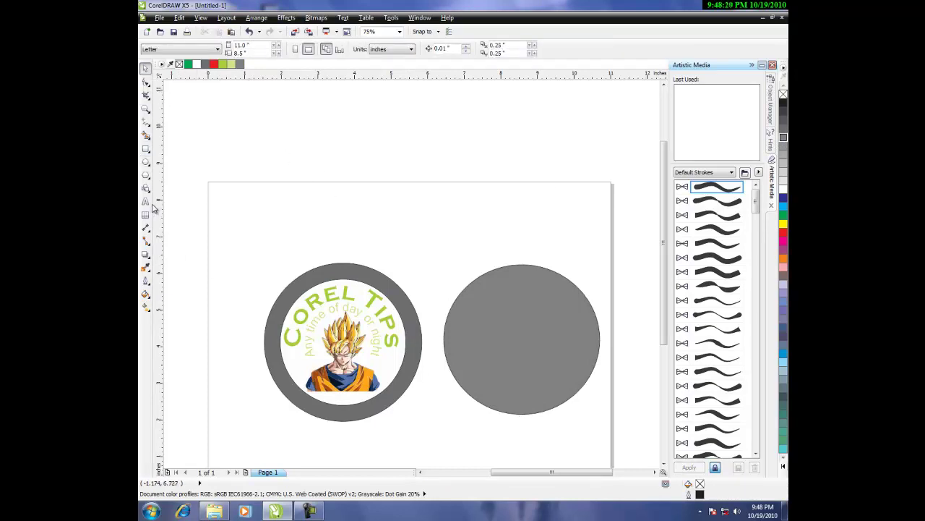
Step: Place a duplicate of the gray ellipse above it and fill the copy with white
{"action": "left_click", "coordinate": [527, 385]}
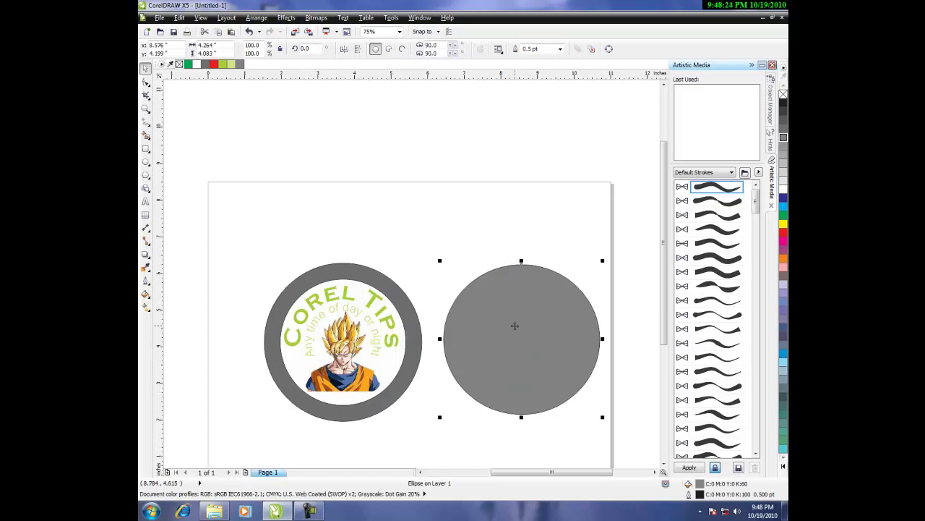
{"action": "left_click_drag", "start_coordinate": [515, 326], "coordinate": [479, 196]}
{"action": "left_click", "coordinate": [783, 192]}
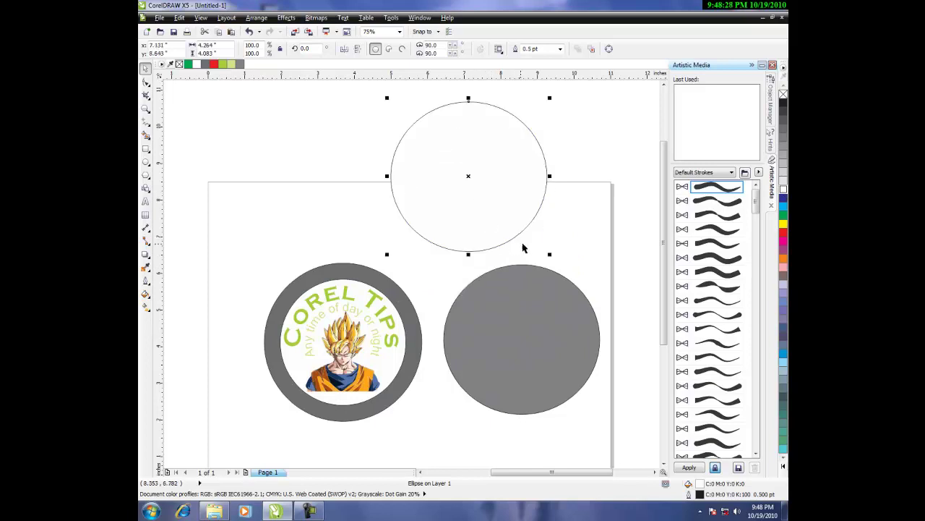
Step: Shrink the white ellipse to about 3.61 by 3.46 inches and center it on the gray ellipse to form a ring
{"action": "left_click_drag", "start_coordinate": [549, 255], "coordinate": [524, 230]}
{"action": "left_click_drag", "start_coordinate": [459, 165], "coordinate": [593, 203]}
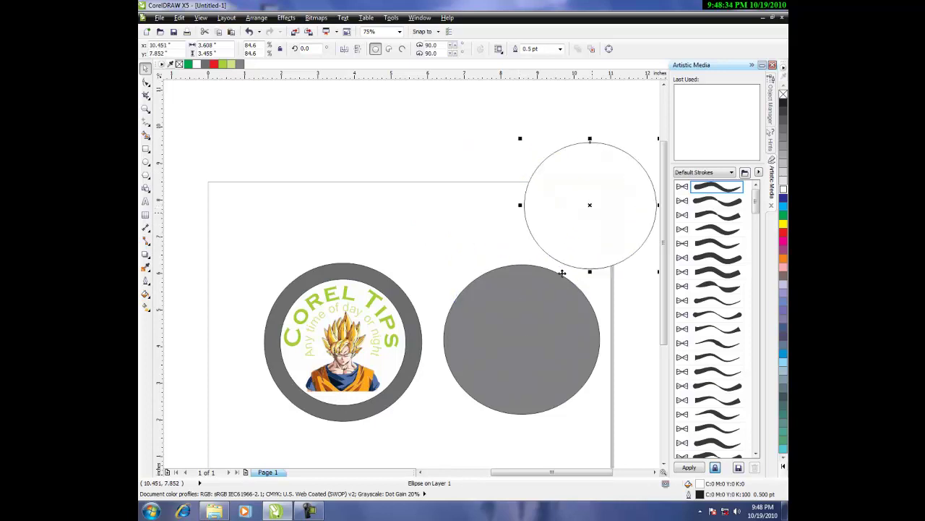
{"action": "left_click_drag", "start_coordinate": [510, 340], "coordinate": [406, 158]}
{"action": "left_click", "coordinate": [595, 216]}
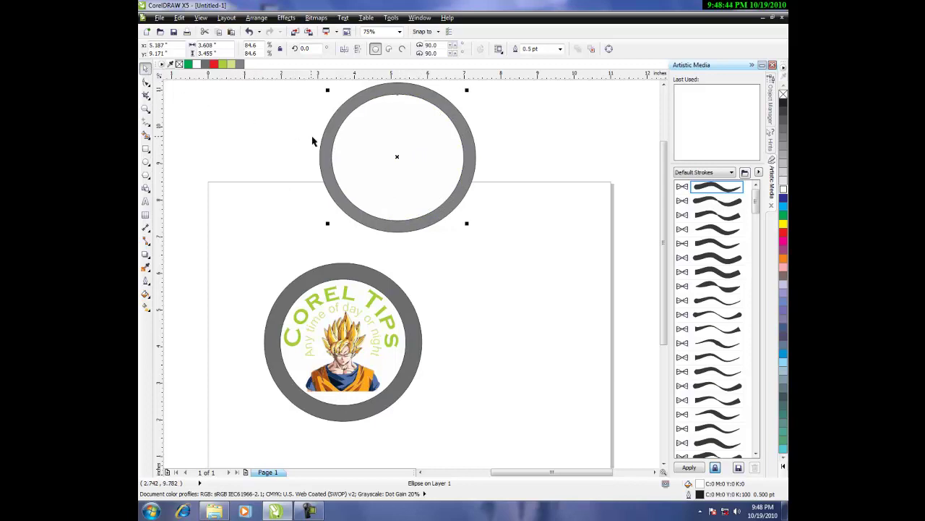
Step: Select both ellipses of the ring and move them together onto the page beside the finished badge
{"action": "scroll", "coordinate": [312, 138], "scroll_direction": "down", "scroll_amount": 1}
{"action": "left_click_drag", "start_coordinate": [347, 75], "coordinate": [374, 85]}
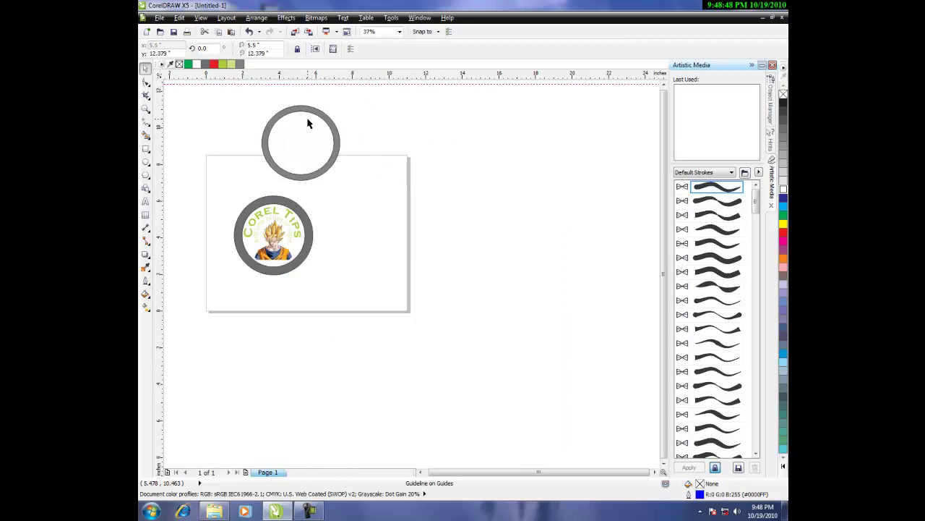
{"action": "key", "text": "Escape"}
{"action": "left_click_drag", "start_coordinate": [244, 91], "coordinate": [346, 175]}
{"action": "left_click_drag", "start_coordinate": [306, 140], "coordinate": [365, 234]}
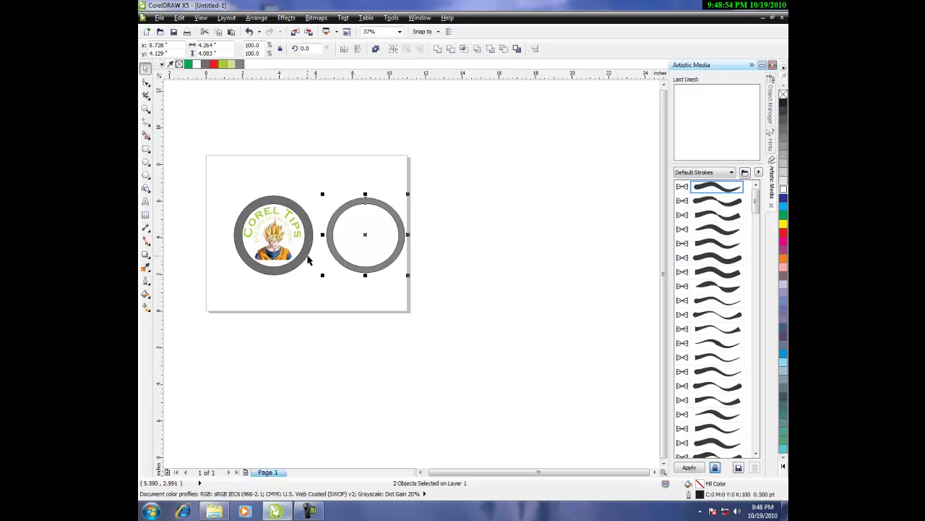
{"action": "scroll", "coordinate": [308, 261], "scroll_direction": "up", "scroll_amount": 2}
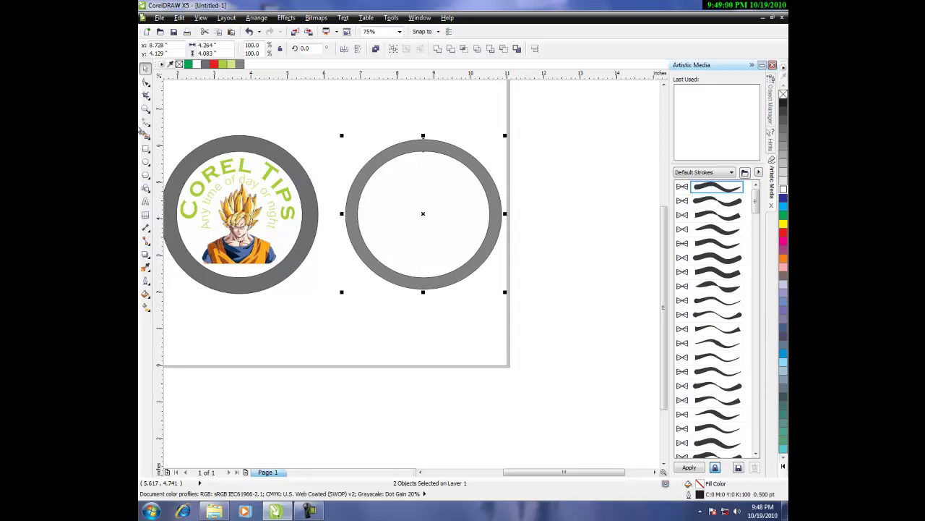
Step: Add the text "corel draw" along the upper edge of the outer gray ellipse
{"action": "left_click", "coordinate": [146, 201]}
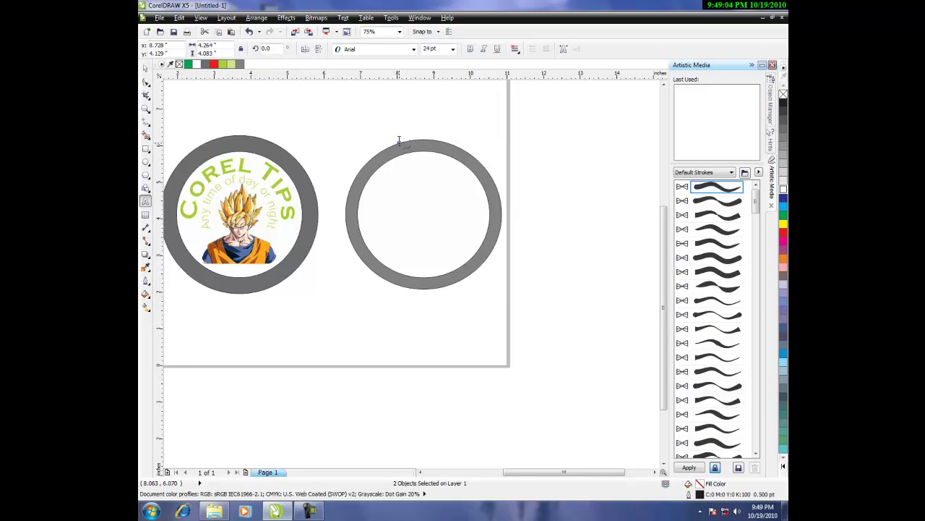
{"action": "left_click", "coordinate": [398, 141]}
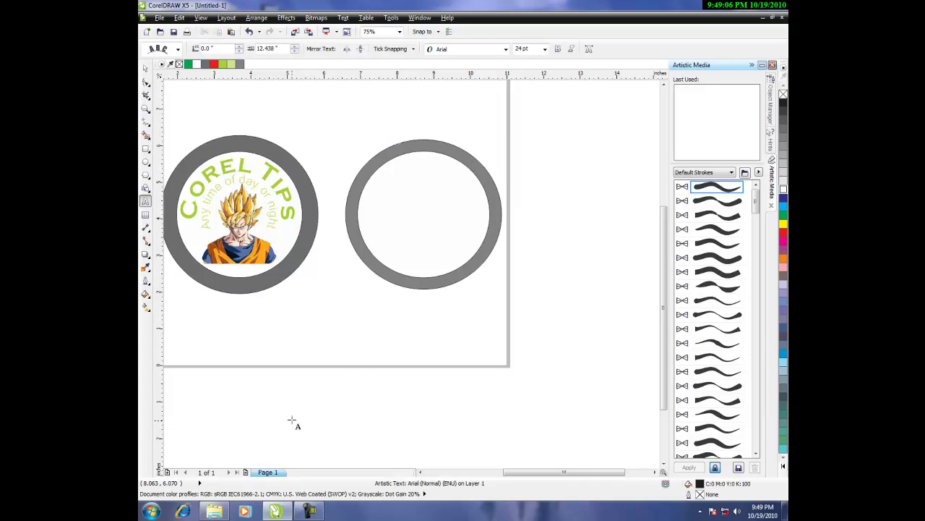
{"action": "left_click", "coordinate": [309, 511]}
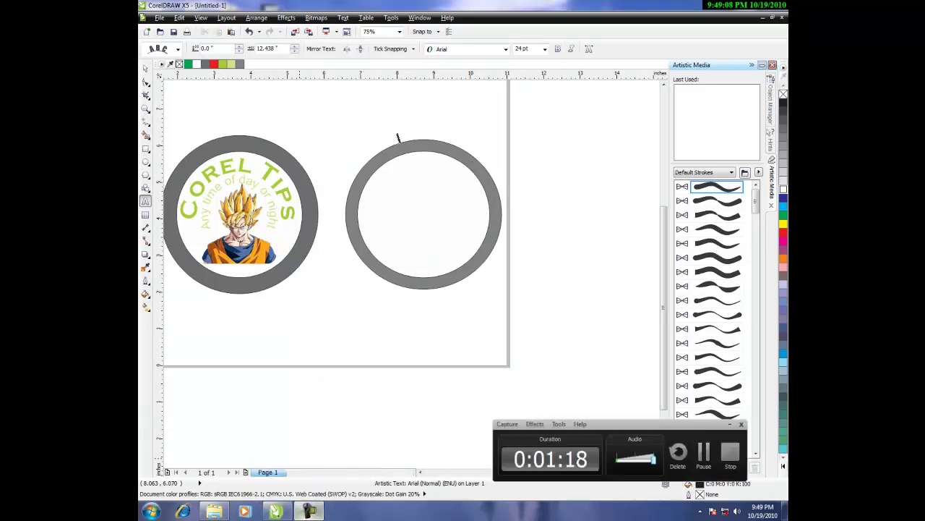
{"action": "left_click", "coordinate": [731, 454]}
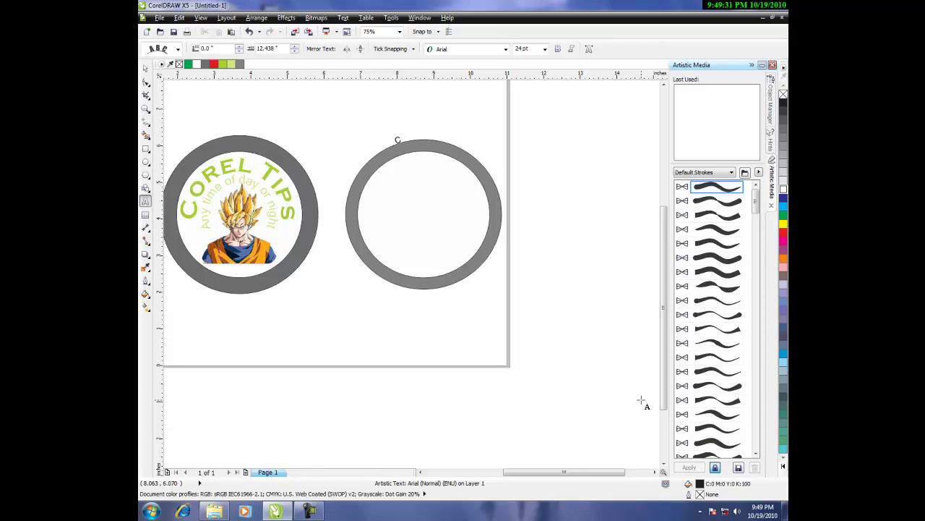
{"action": "type", "text": "rel draw"}
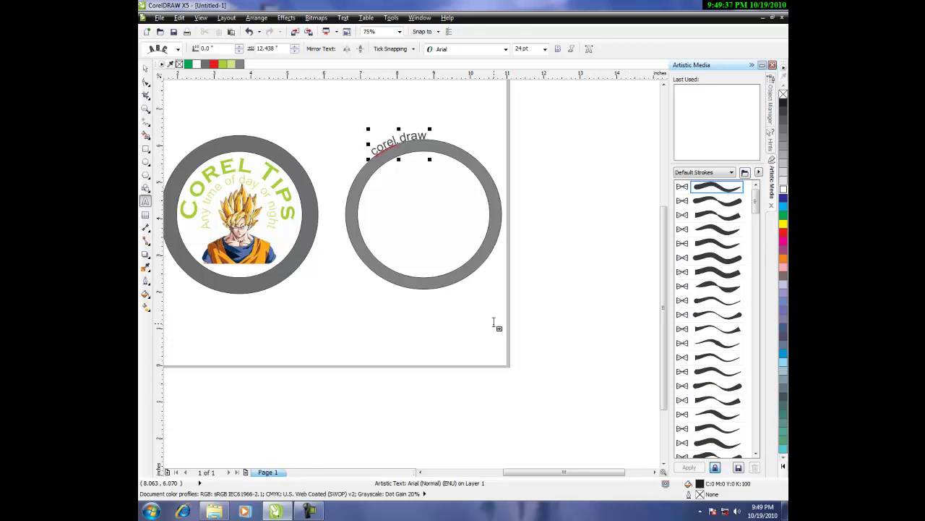
Step: Format the whole "corel draw" curved text as 48 pt Copperplate Gothic Bold and deselect it
{"action": "left_click", "coordinate": [413, 147]}
{"action": "key", "text": "shift+Left"}
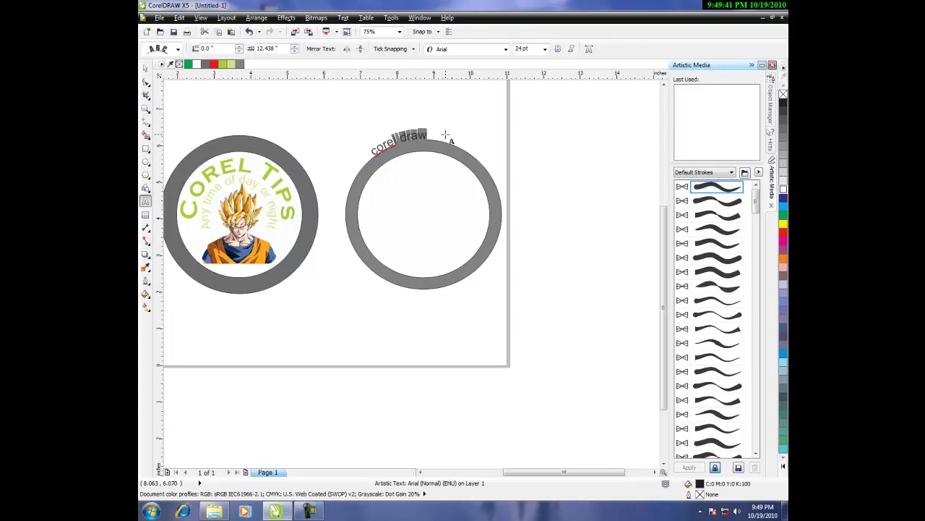
{"action": "key", "text": "Escape"}
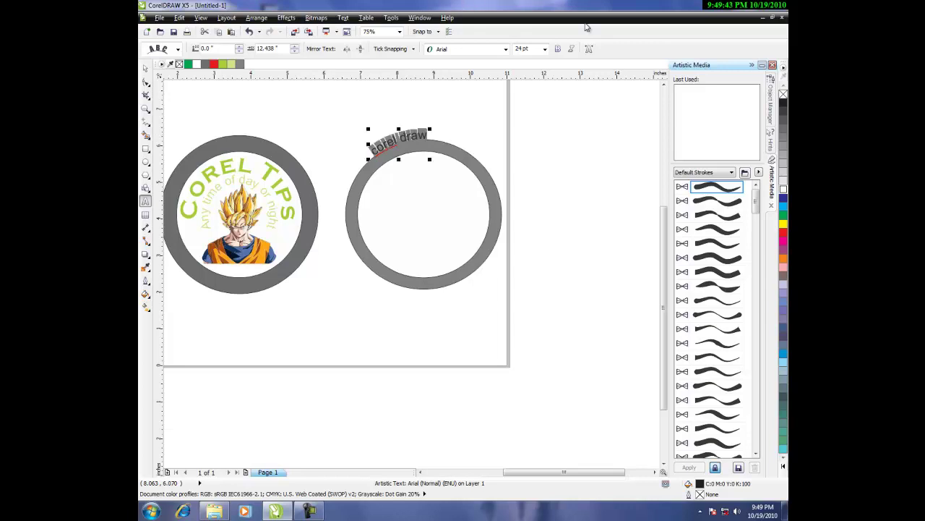
{"action": "left_click", "coordinate": [545, 49]}
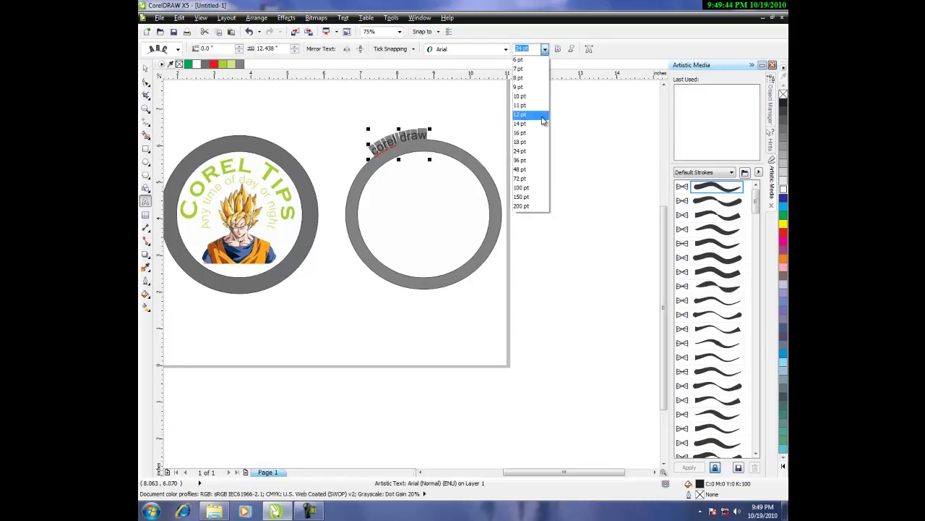
{"action": "left_click", "coordinate": [530, 169]}
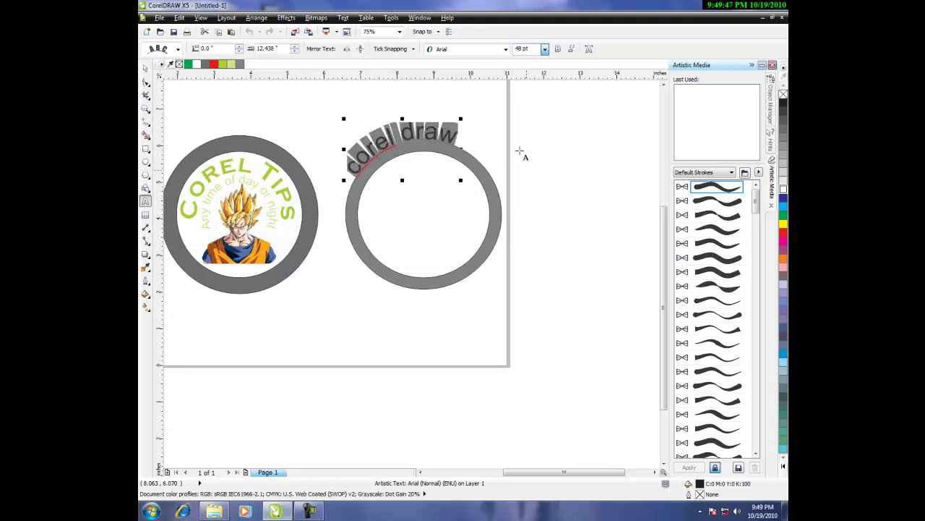
{"action": "left_click", "coordinate": [504, 49]}
{"action": "left_click", "coordinate": [477, 70]}
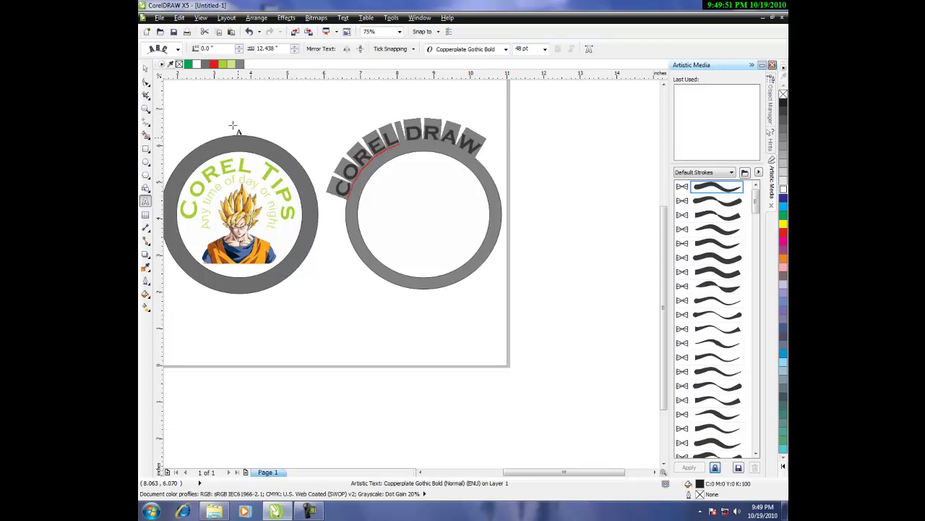
{"action": "left_click", "coordinate": [144, 67]}
{"action": "left_click", "coordinate": [291, 122]}
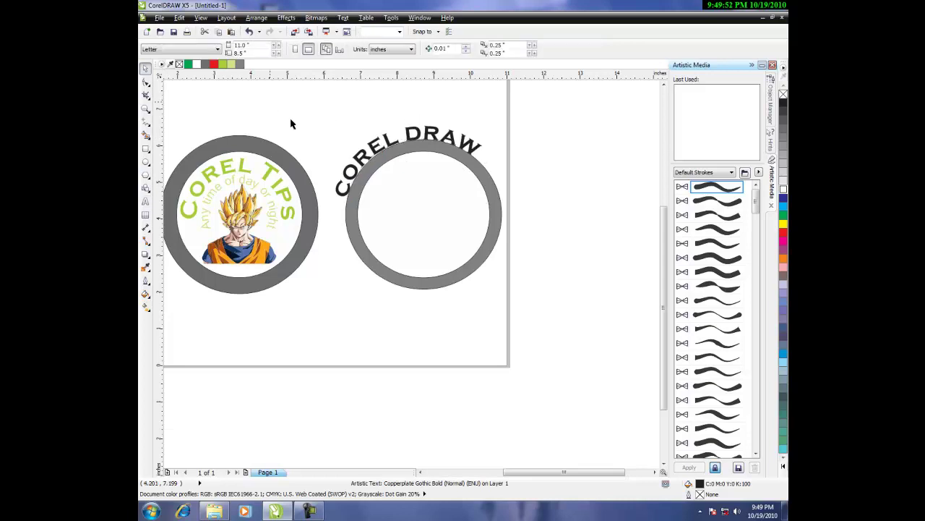
Step: Move the curved "corel draw" text inside the white ellipse, at a distance of about -0.75 inches from its path
{"action": "left_click", "coordinate": [353, 167]}
{"action": "left_click", "coordinate": [352, 168]}
{"action": "left_click_drag", "start_coordinate": [346, 199], "coordinate": [371, 210]}
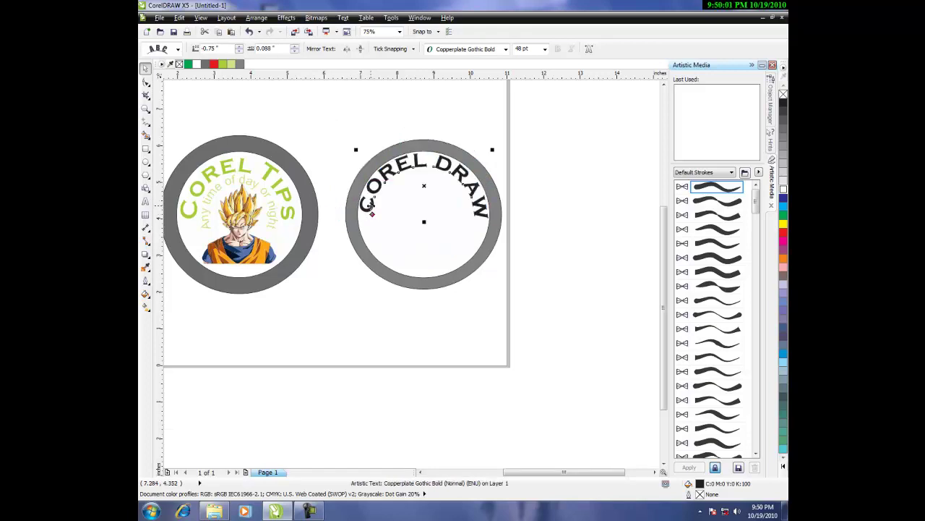
Step: Add the text "any time of th day or night" along the lower edge of the inner white ellipse
{"action": "left_click", "coordinate": [146, 201]}
{"action": "left_click", "coordinate": [389, 266]}
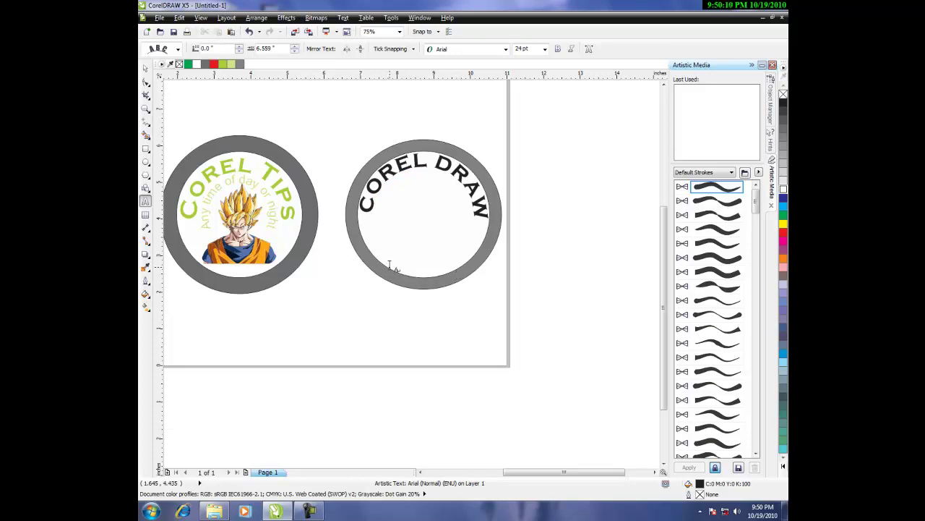
{"action": "left_click", "coordinate": [390, 268]}
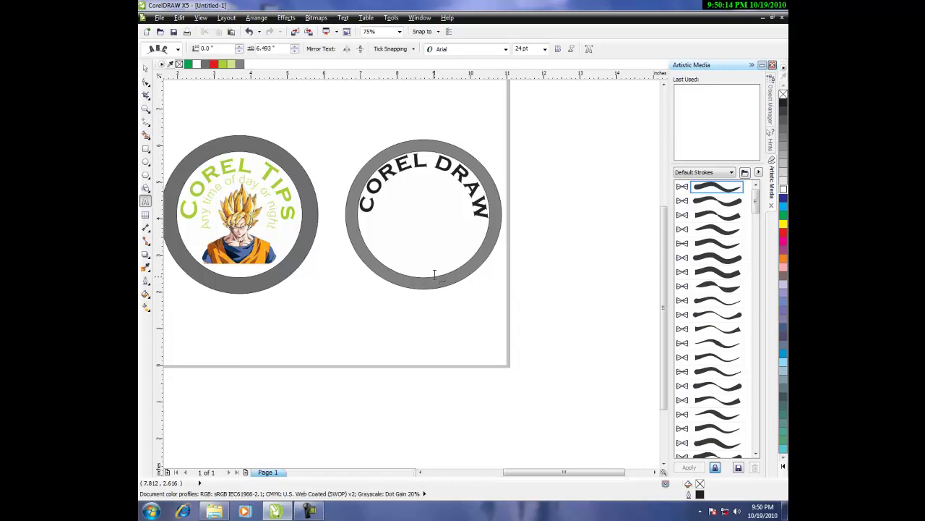
{"action": "type", "text": "any"}
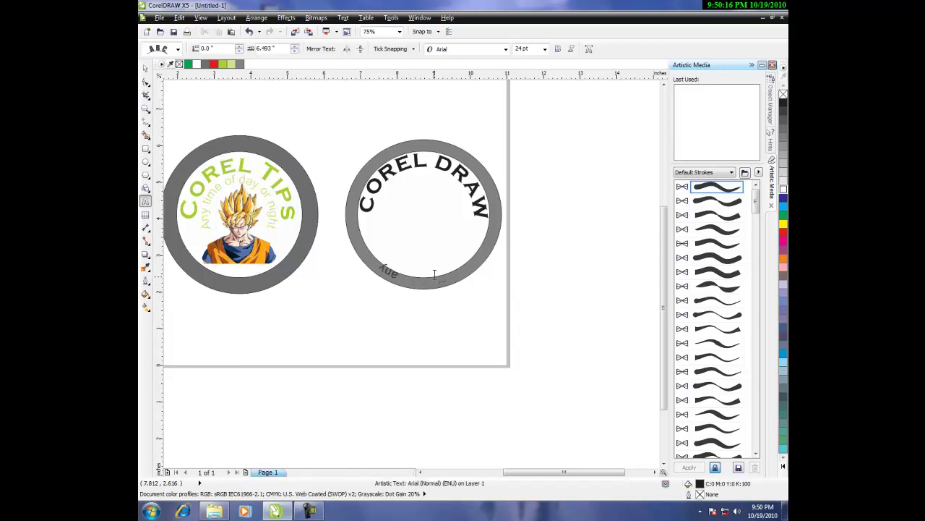
{"action": "type", "text": " time of the day or night"}
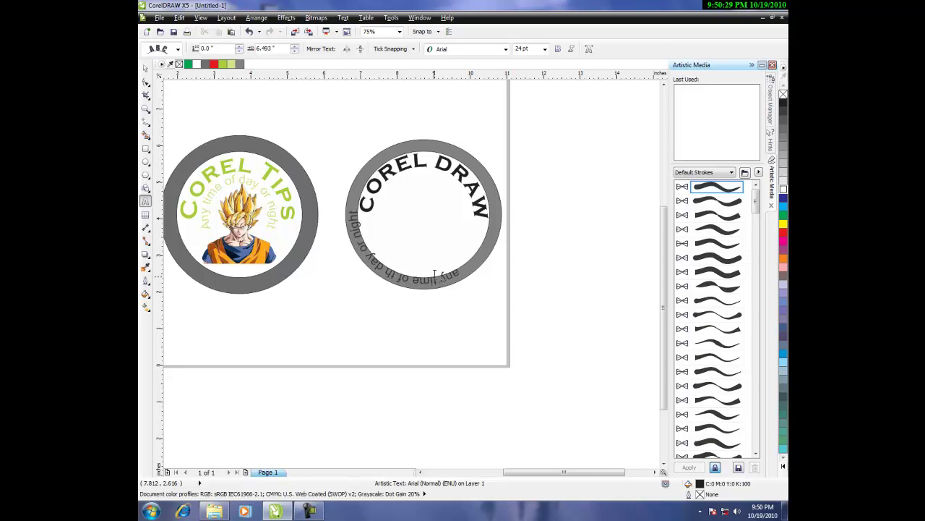
{"action": "key", "text": "Escape"}
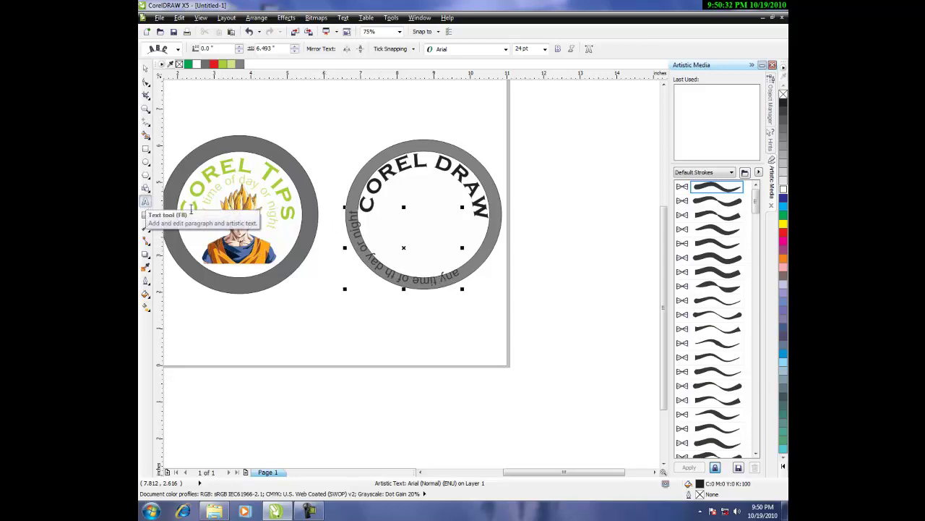
{"action": "left_click", "coordinate": [144, 68]}
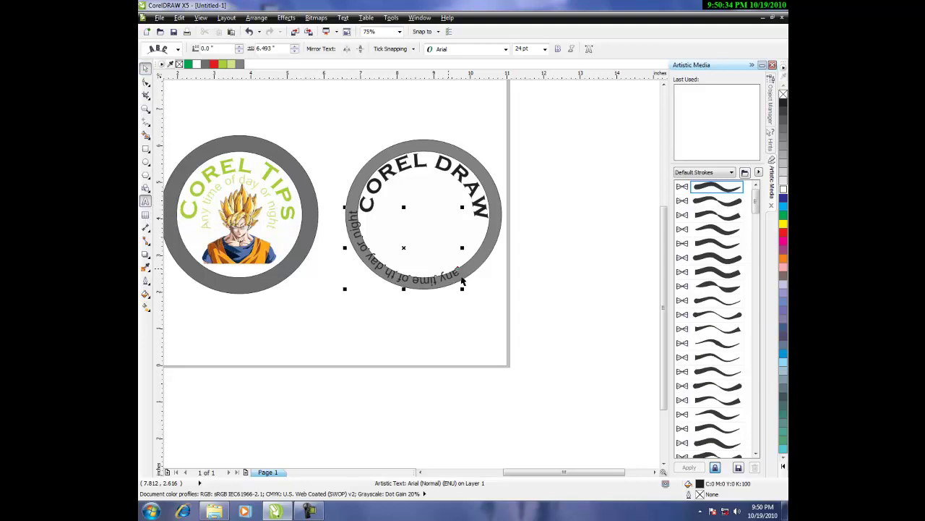
Step: Move the curved "any time of th day or night" text inside the white ellipse beneath "corel draw", about -0.875 inches from its path
{"action": "left_click_drag", "start_coordinate": [454, 269], "coordinate": [354, 251]}
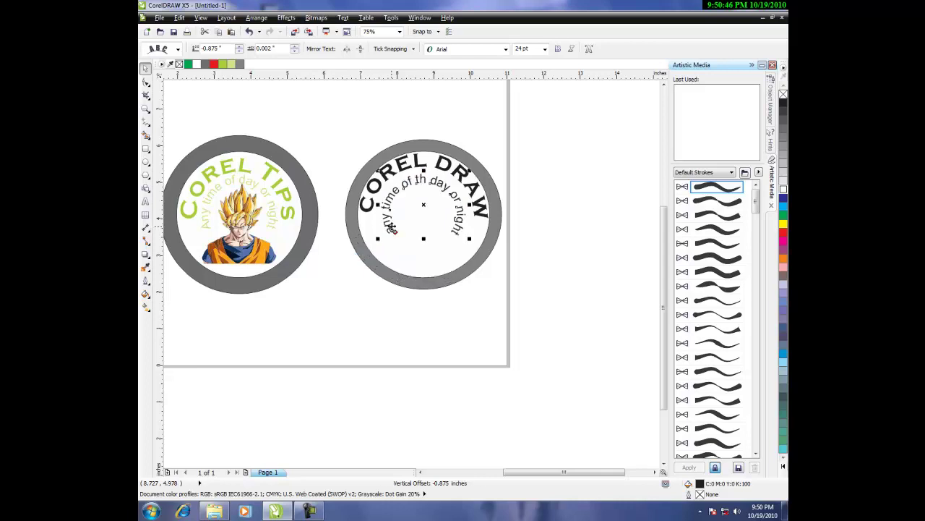
{"action": "left_click", "coordinate": [421, 166]}
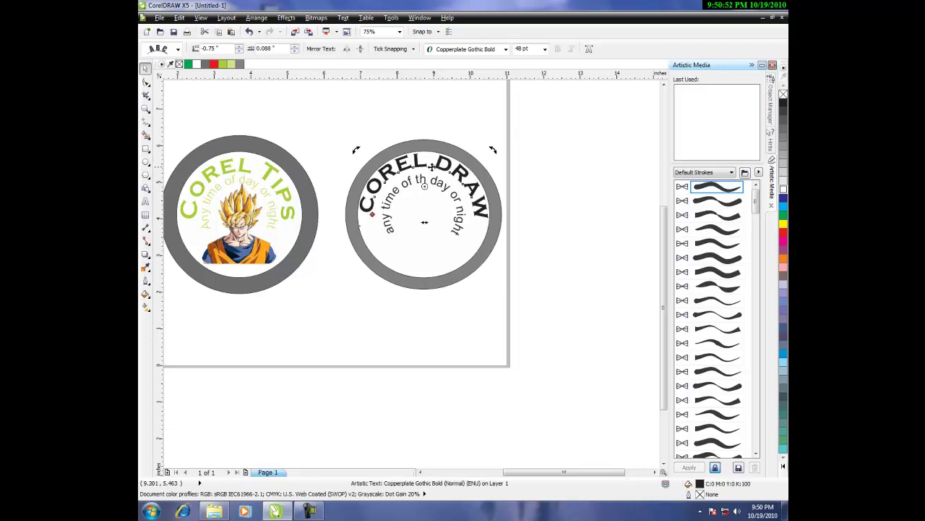
{"action": "left_click", "coordinate": [330, 109]}
Step: Fill the curved "corel draw" text with the yellow-green used for the "Corel Tips" lettering
{"action": "left_click", "coordinate": [380, 186]}
{"action": "left_click", "coordinate": [782, 455]}
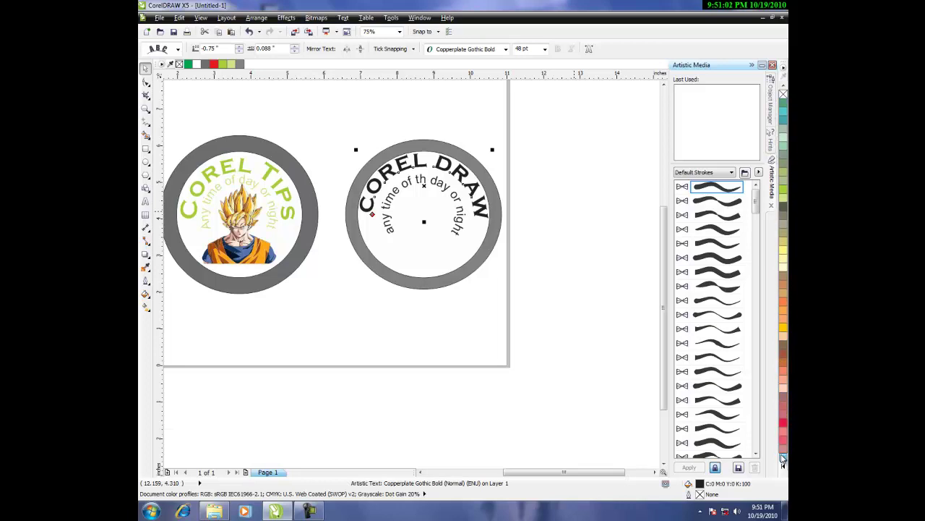
{"action": "left_click_drag", "start_coordinate": [783, 459], "coordinate": [782, 460]}
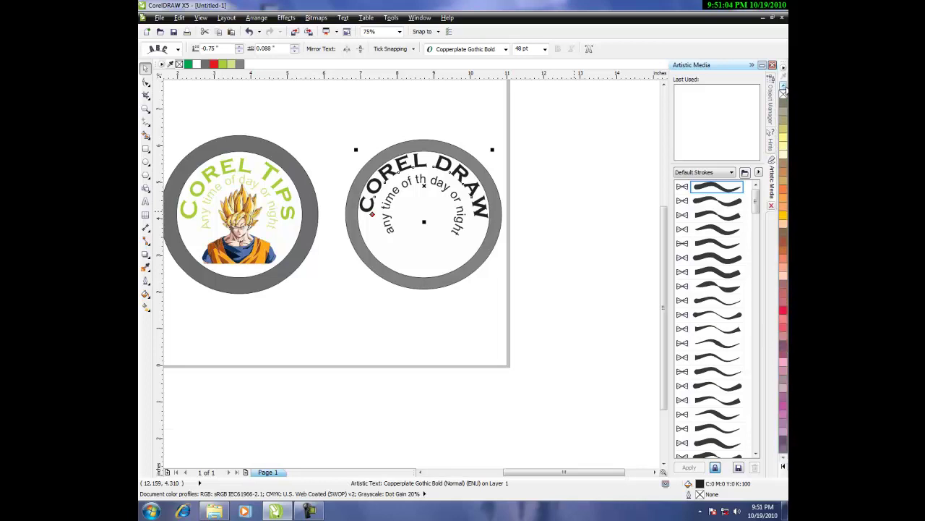
{"action": "left_click_drag", "start_coordinate": [783, 89], "coordinate": [783, 94]}
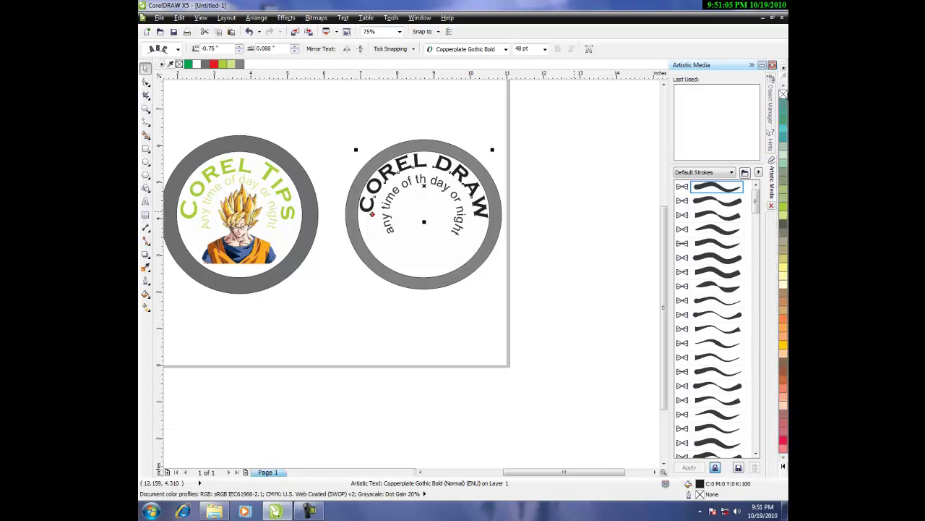
{"action": "left_click", "coordinate": [782, 209]}
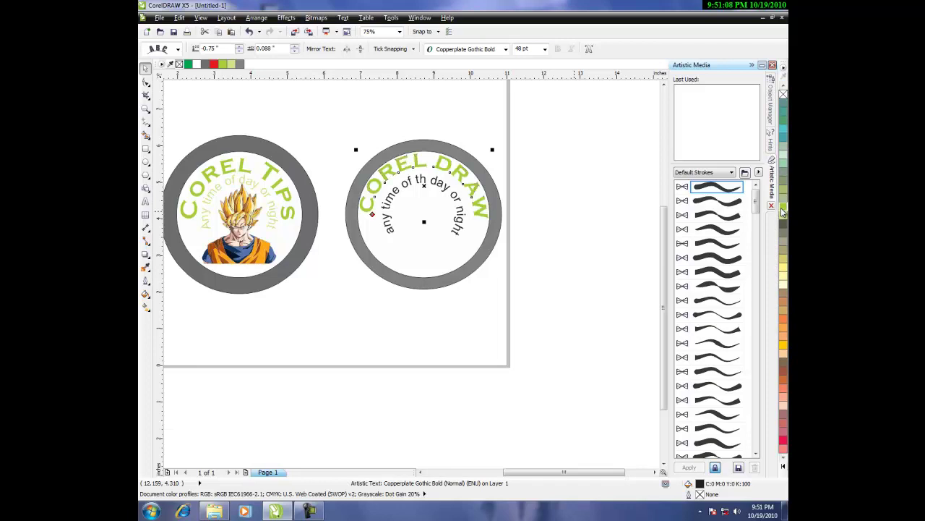
Step: Fill the curved "any time of th day or night" text with a lighter yellow-green and deselect it
{"action": "left_click", "coordinate": [458, 230]}
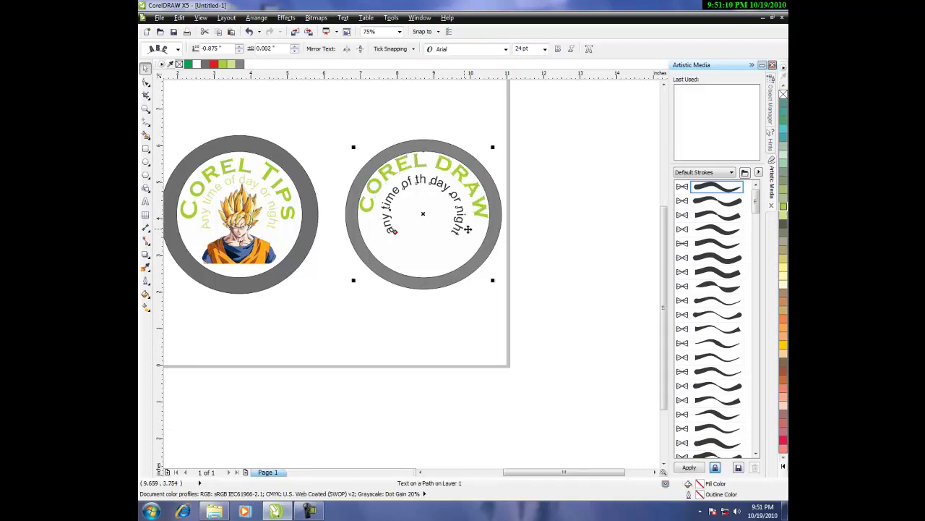
{"action": "left_click", "coordinate": [458, 230]}
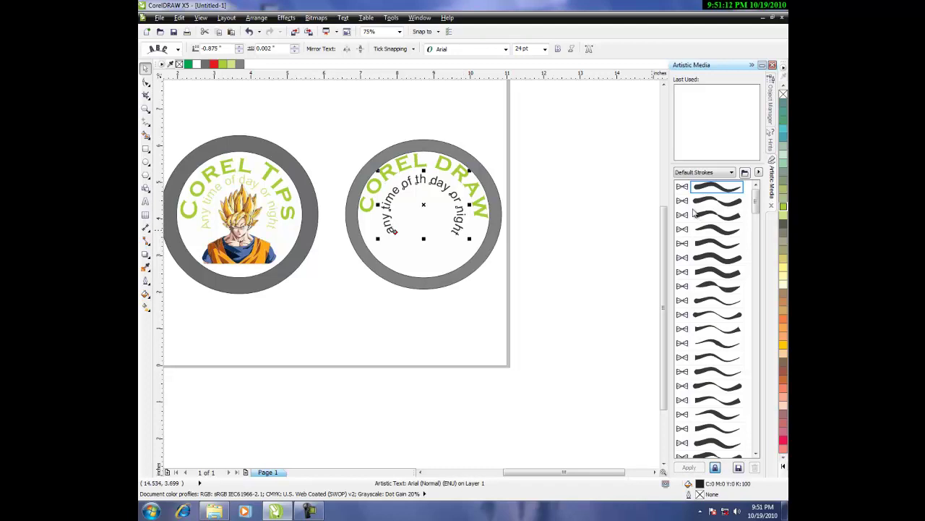
{"action": "left_click", "coordinate": [784, 226]}
{"action": "left_click", "coordinate": [553, 224]}
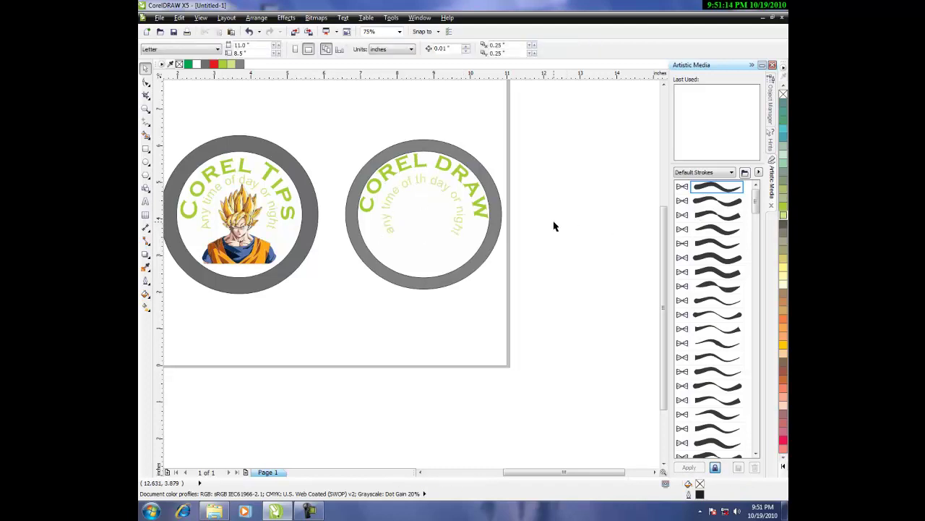
Step: Place a copy of the original badge's cartoon character centred below the curved text in the new badge and deselect it
{"action": "left_click", "coordinate": [244, 262]}
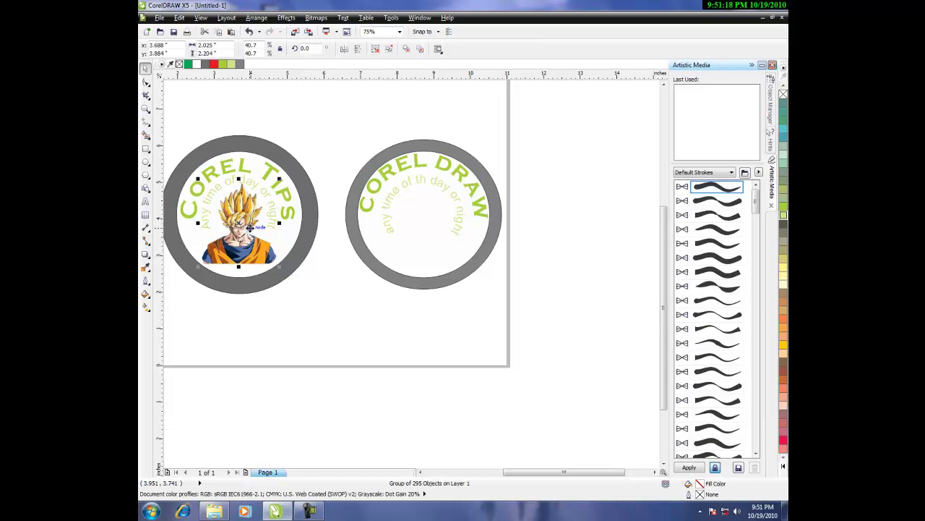
{"action": "left_click_drag", "start_coordinate": [239, 222], "coordinate": [427, 241]}
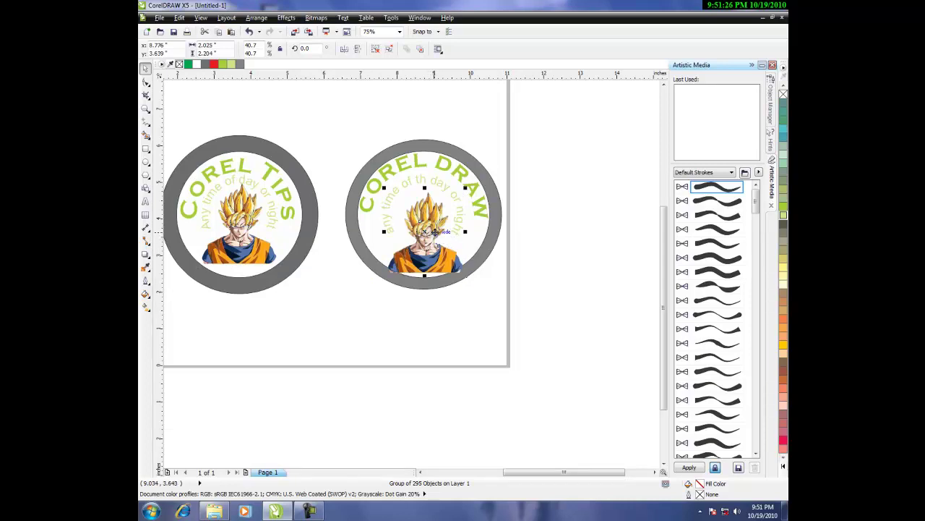
{"action": "left_click_drag", "start_coordinate": [420, 238], "coordinate": [421, 228]}
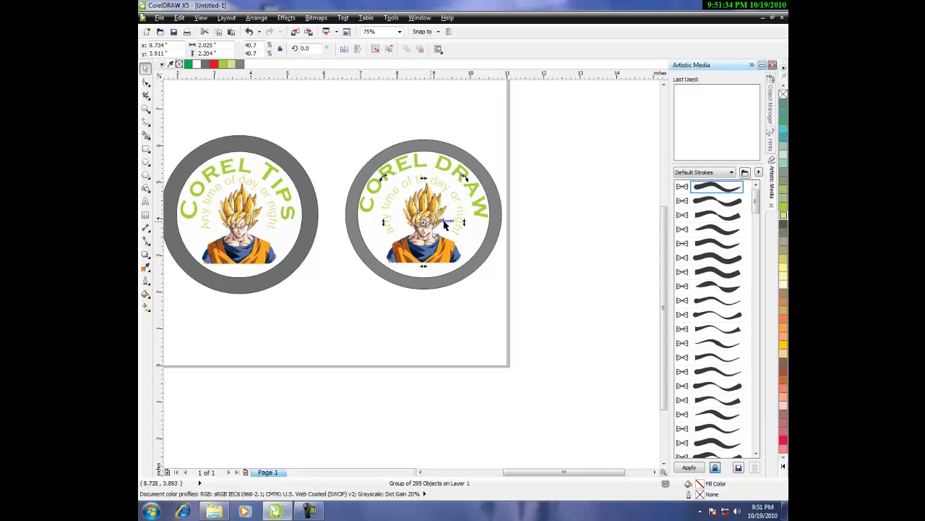
{"action": "left_click", "coordinate": [524, 245]}
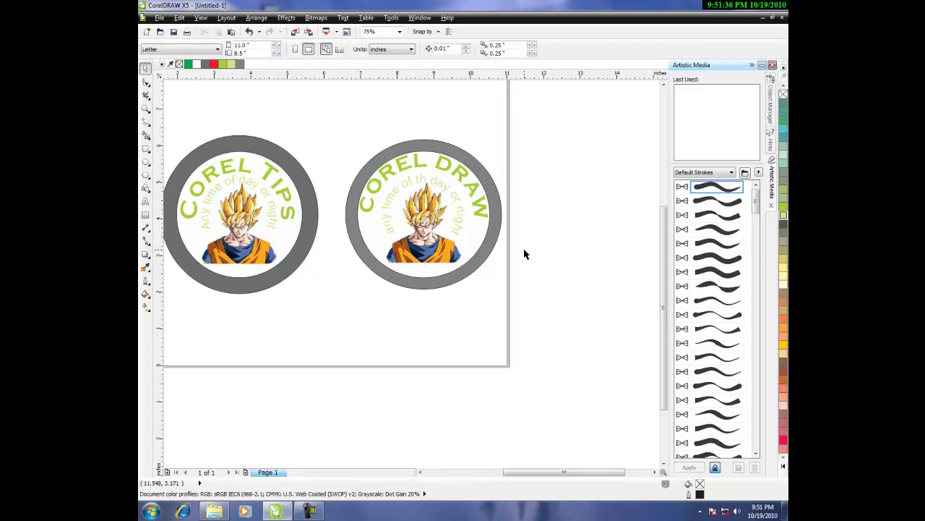